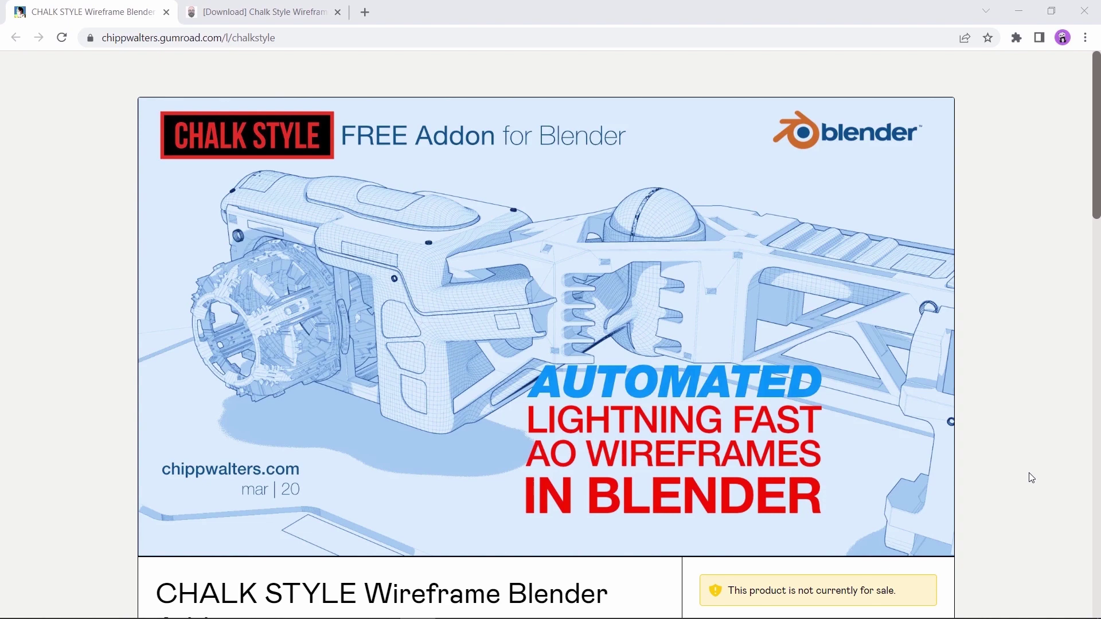
# Step: Scroll the Chalk Style Gumroad page down to its title, fair-price box and description
pyautogui.scroll(-6, 1032, 478)
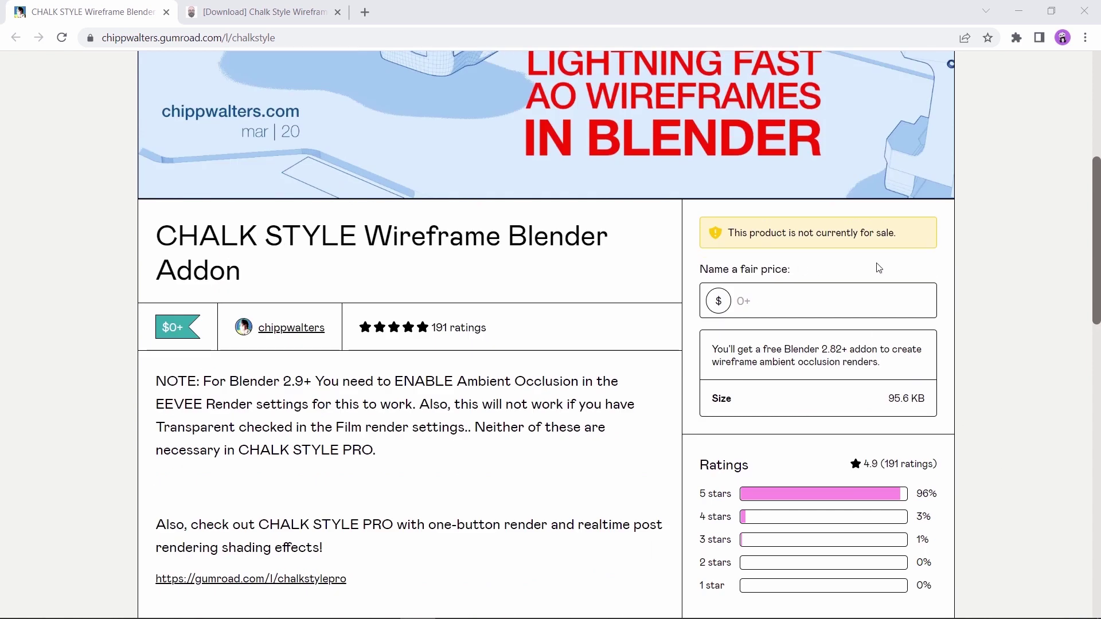
# Step: Download the Chalk Style addon file from the GrafixFather page's Download Links
pyautogui.hotkey('ctrl', 'Tab')
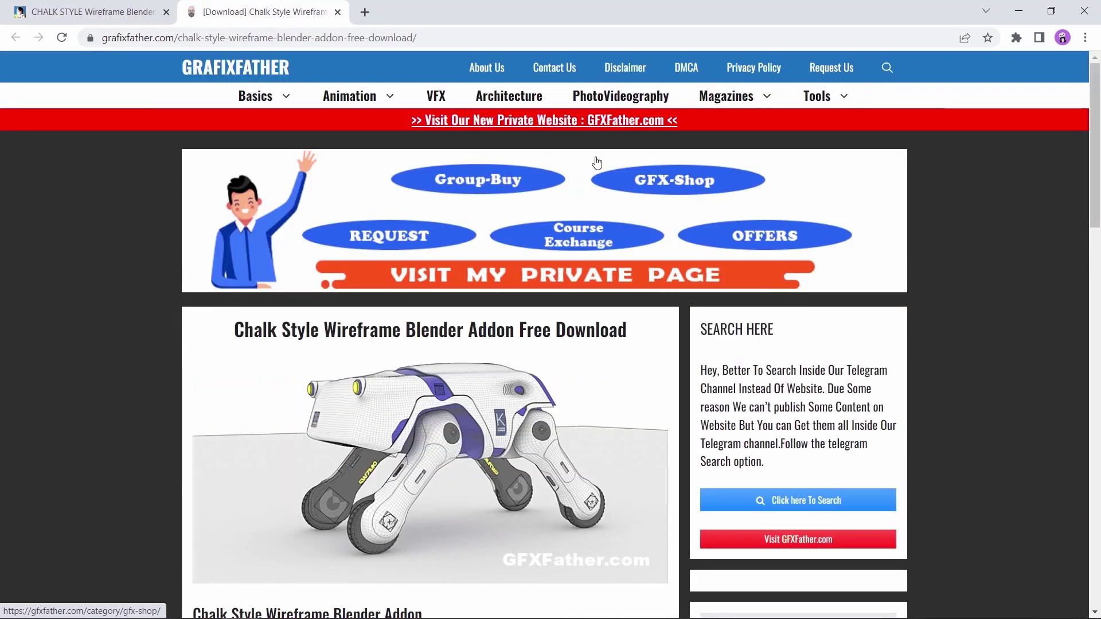
pyautogui.scroll(-15, 596, 164)
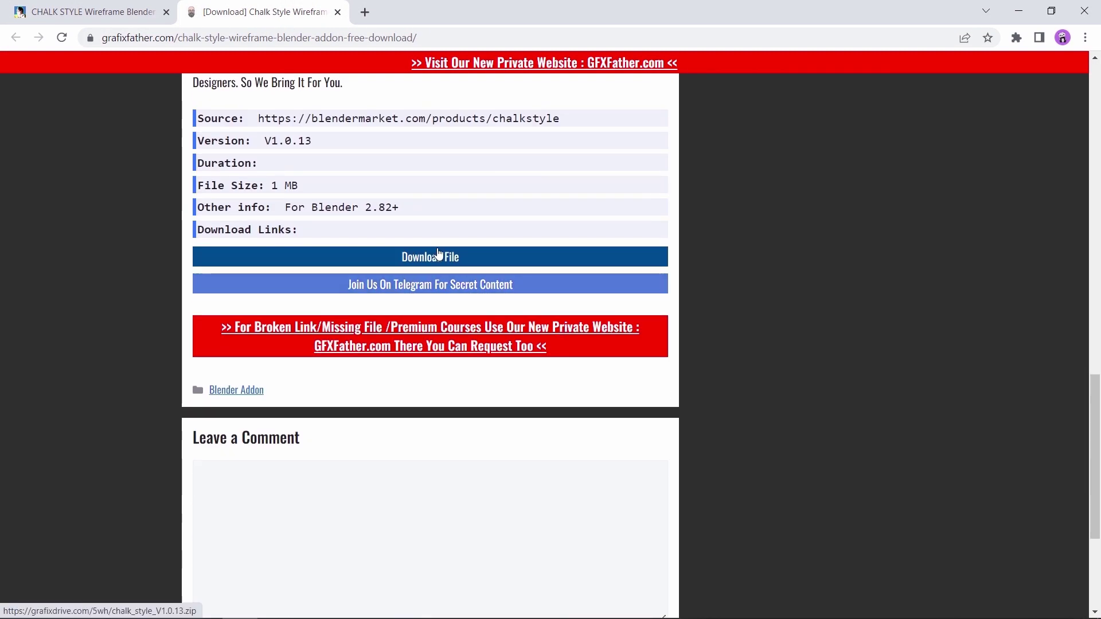
pyautogui.click(439, 254)
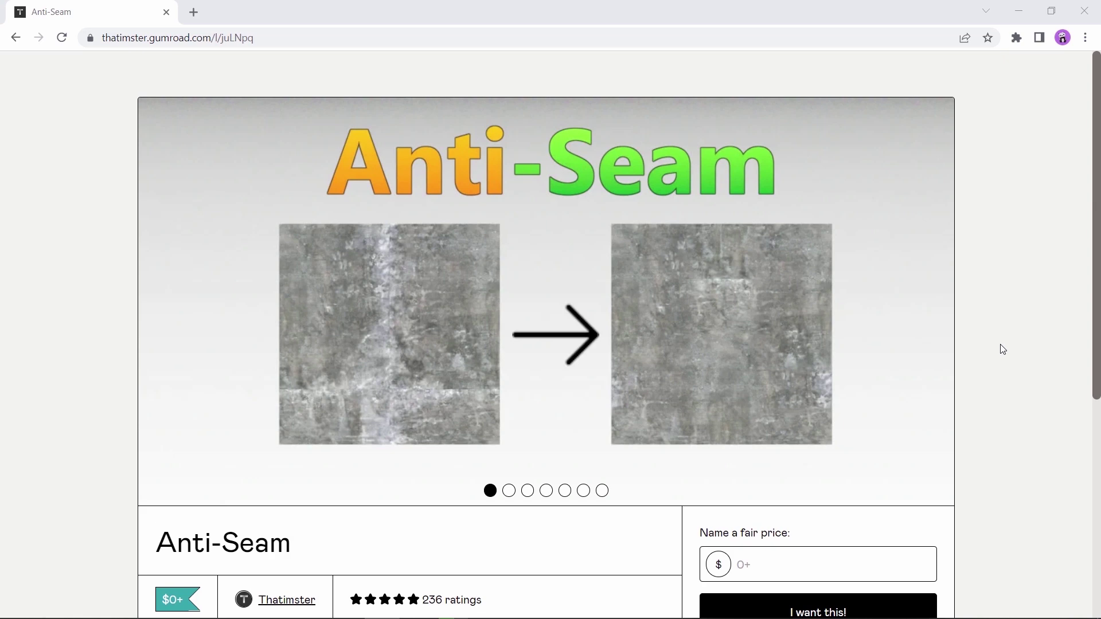
# Step: Scroll the Anti-Seam Gumroad page down to its description, feature list and ratings
pyautogui.scroll(-6, 1002, 349)
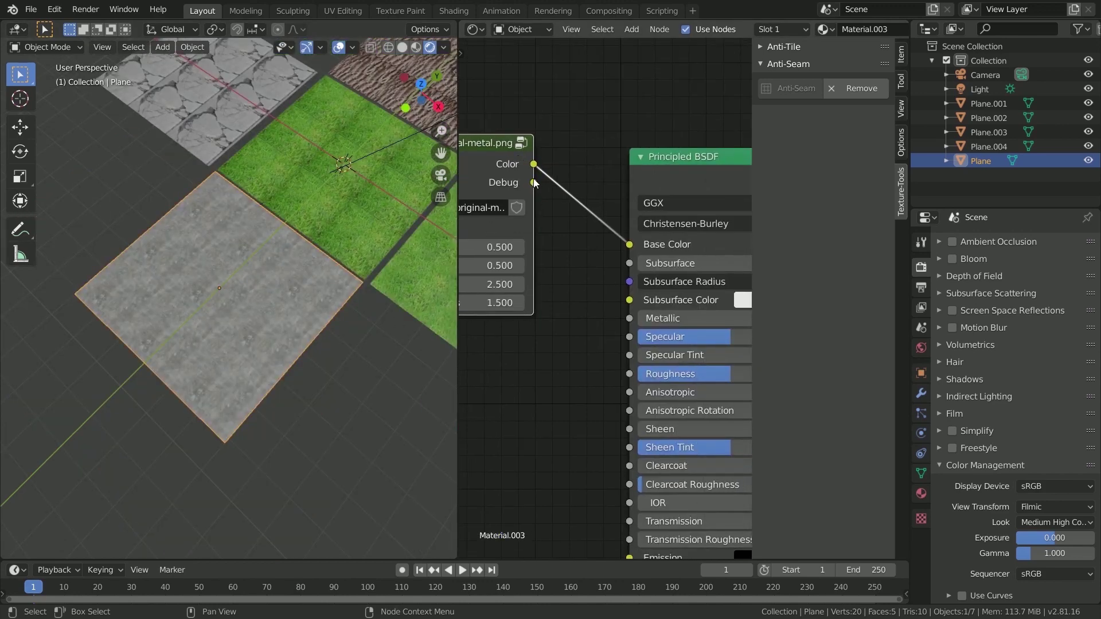
# Step: Connect the Anti-Seam Debug output to Base Color to preview the seams on the plane
pyautogui.moveTo(533, 187); pyautogui.dragTo(629, 244)
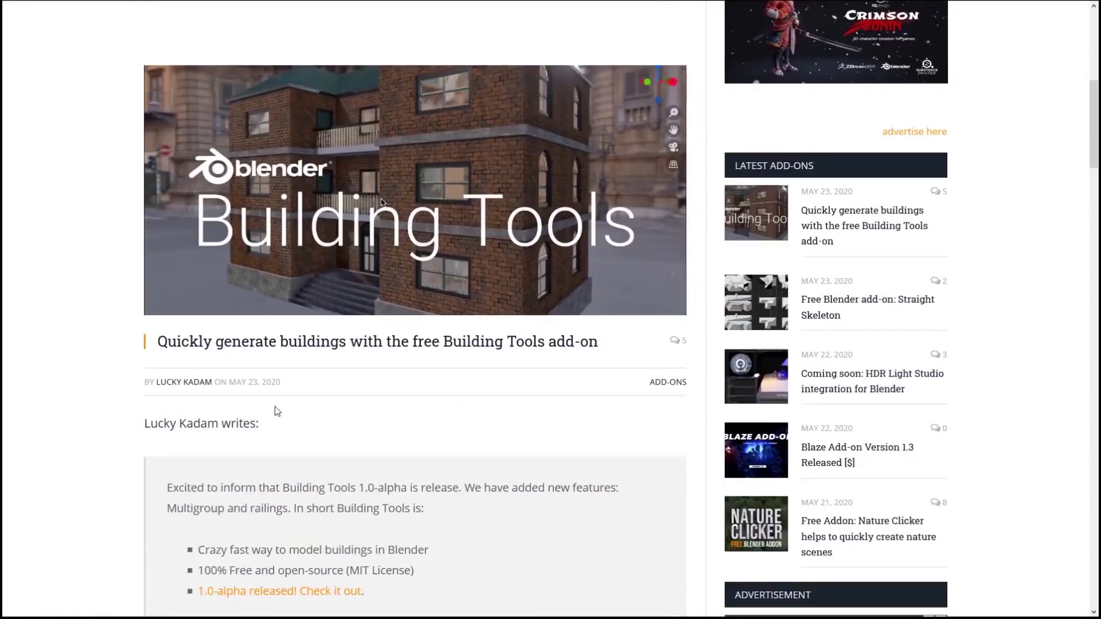
# Step: Open Edit > Preferences to enable the Building Tools add-on
pyautogui.scroll(-3, 276, 380)
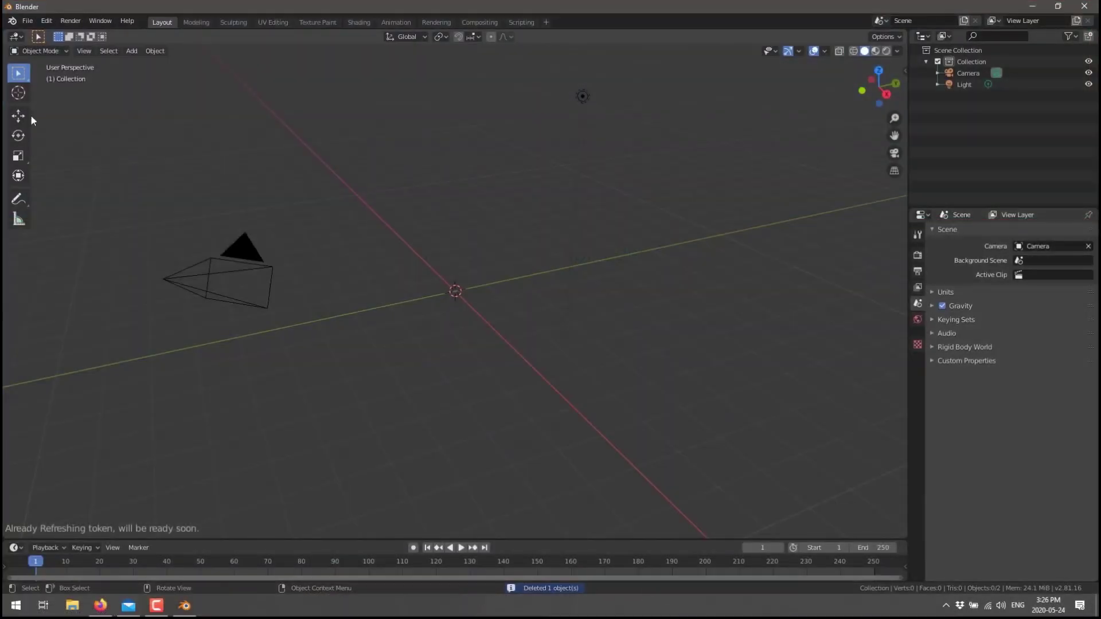
pyautogui.click(46, 20)
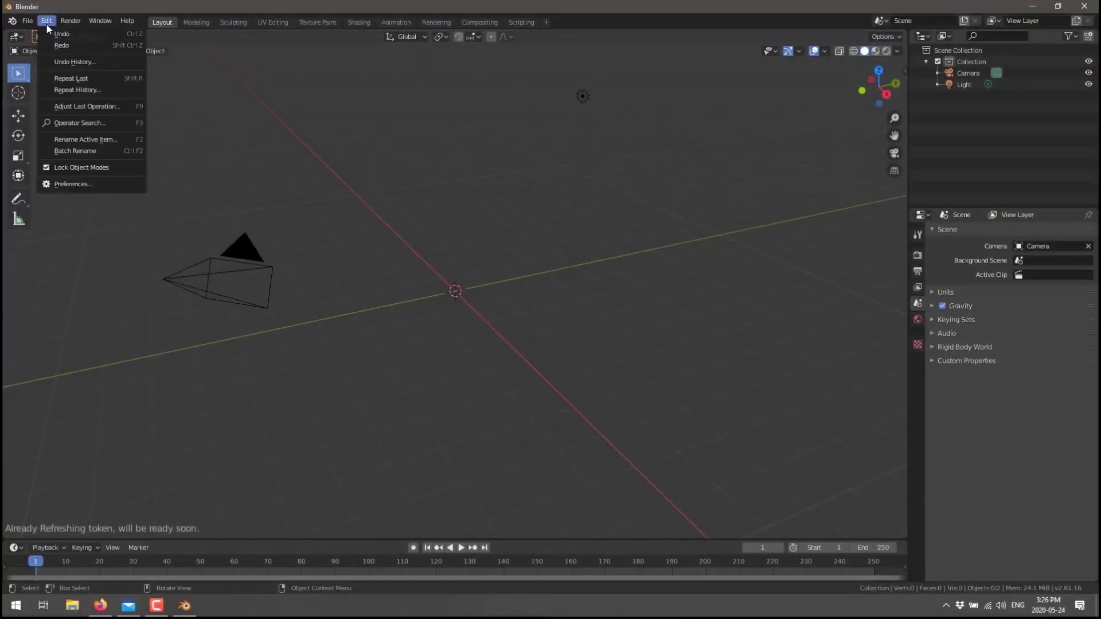
pyautogui.click(68, 184)
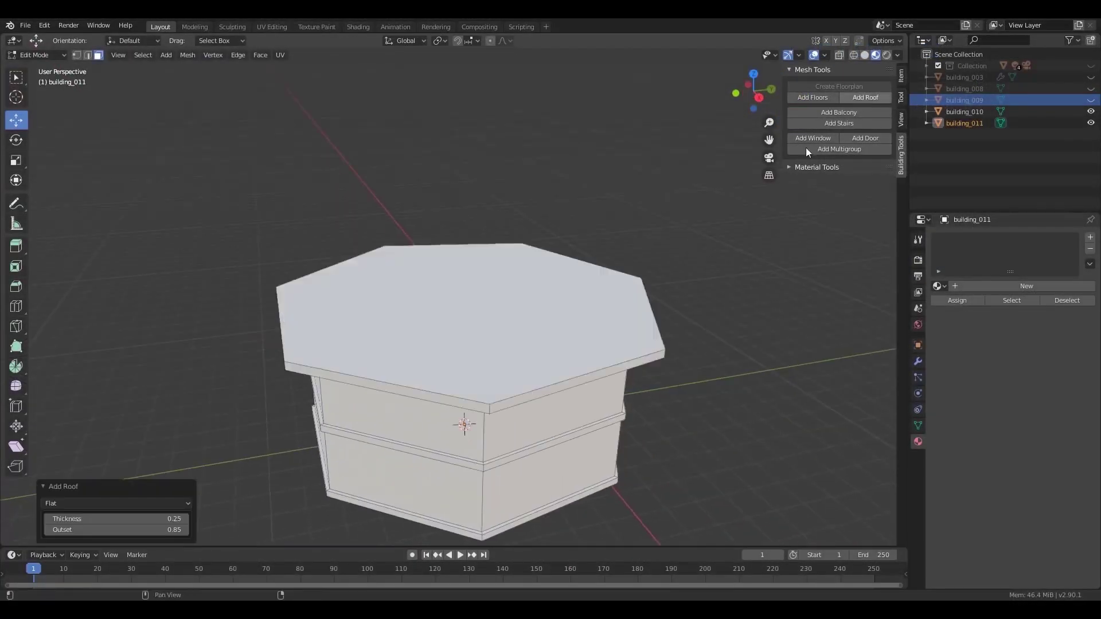
# Step: Create a Building Tools floorplan and extrude it into one floor of walls
pyautogui.click(116, 474)
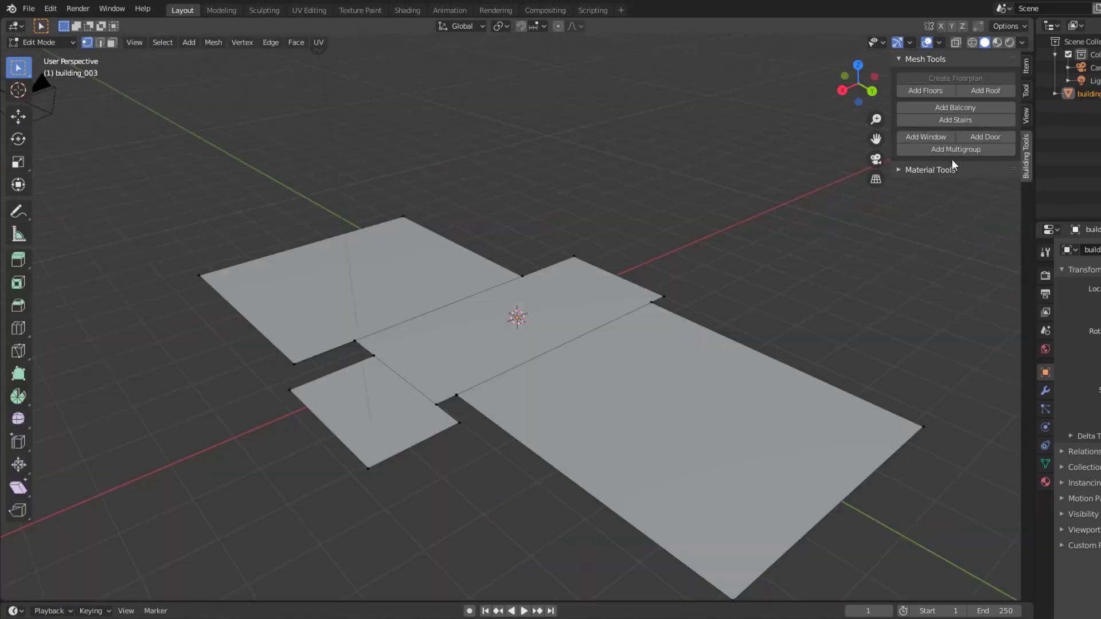
pyautogui.press('Tab')
pyautogui.press('Tab')
pyautogui.click(924, 92)
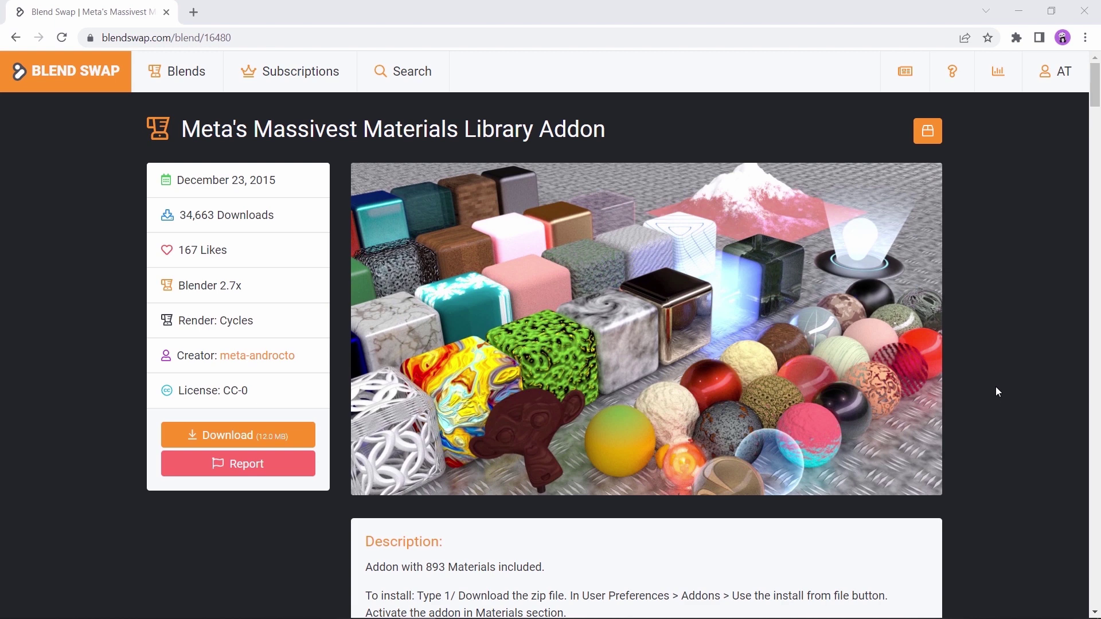
# Step: Scroll the Blend Swap page and select the 893 material count in the description
pyautogui.scroll(-2, 996, 386)
pyautogui.doubleClick(429, 447)
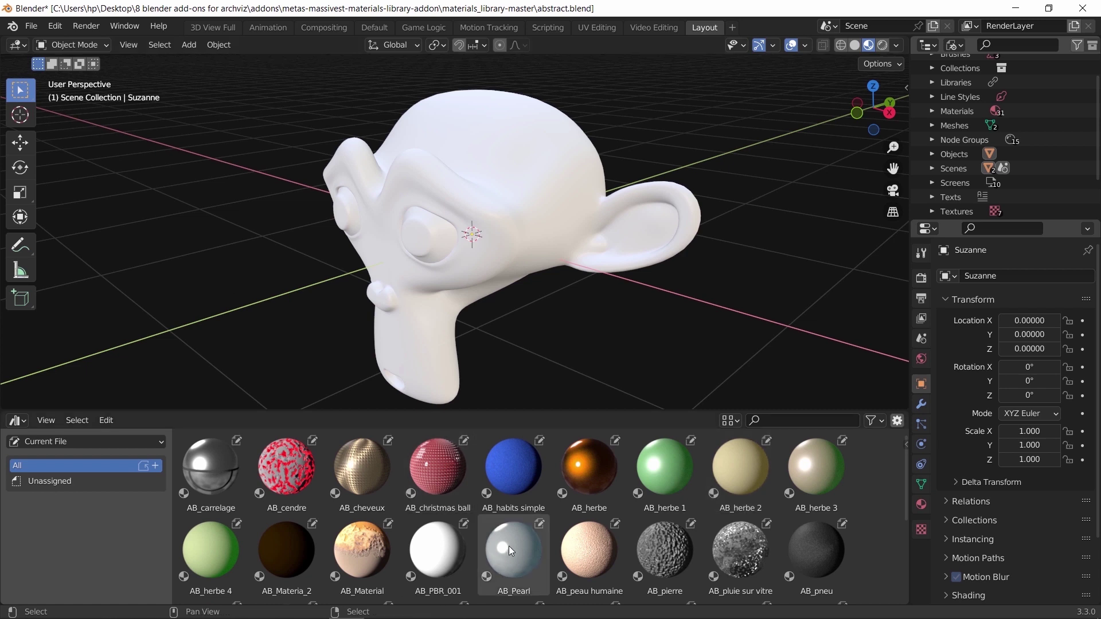
# Step: Mark the file's materials as assets, then apply AB_Pearl and AB_Material to Suzanne
pyautogui.click(932, 111)
pyautogui.rightClick(975, 135)
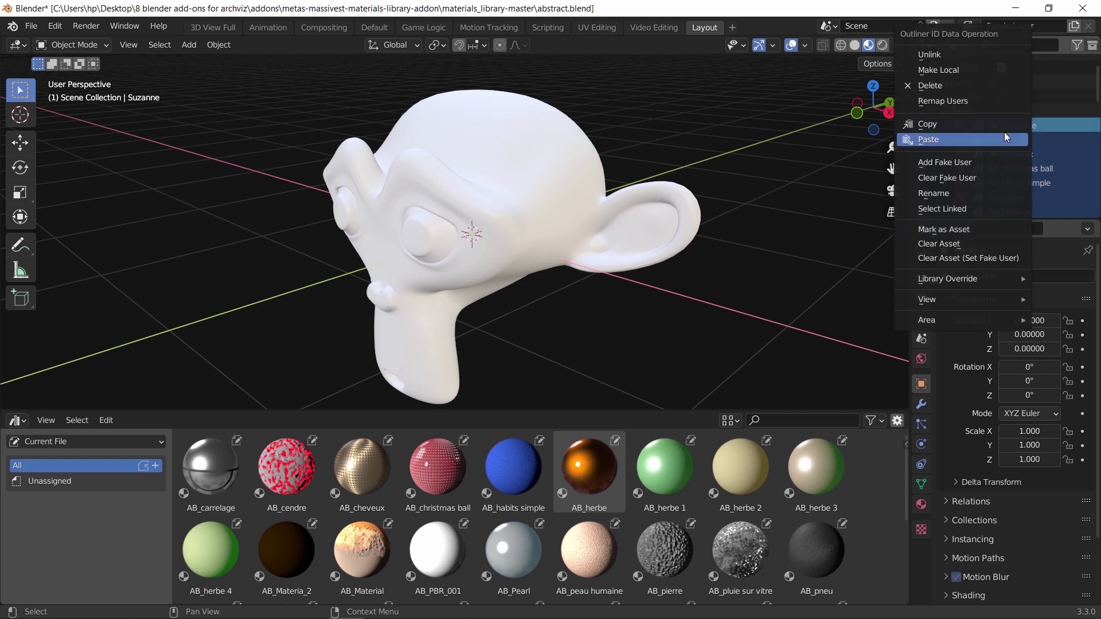
pyautogui.click(975, 232)
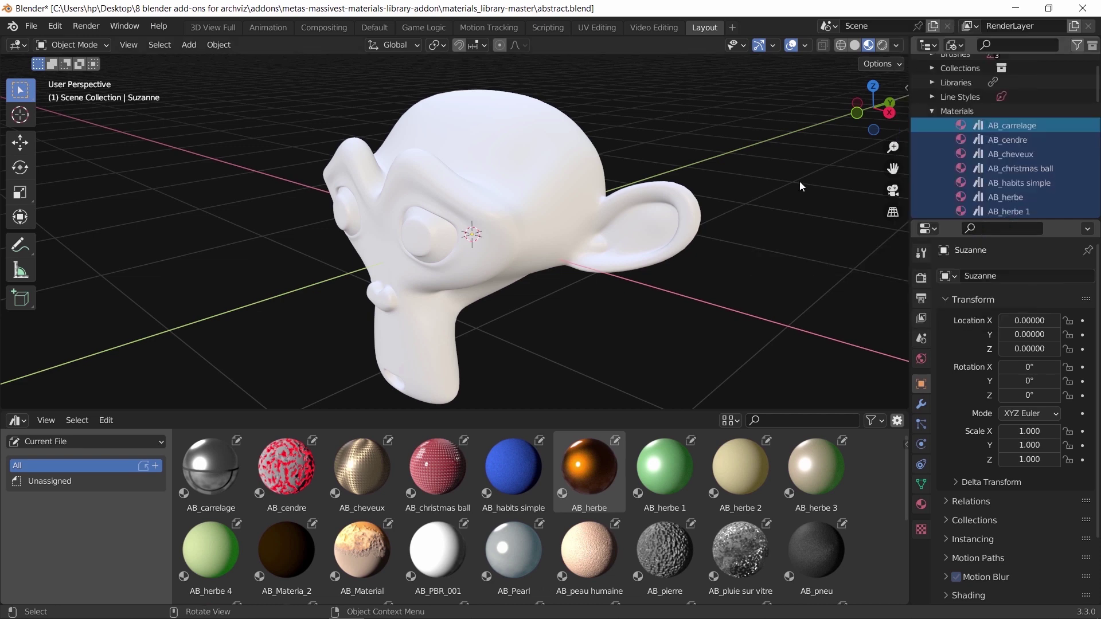
pyautogui.moveTo(520, 533); pyautogui.dragTo(476, 220)
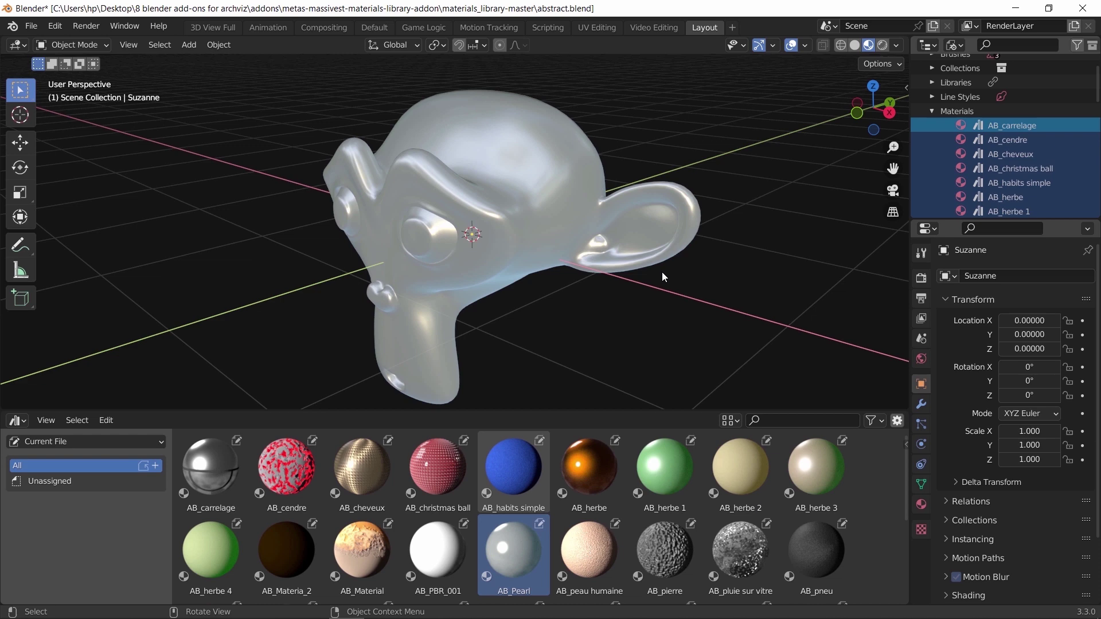
pyautogui.moveTo(362, 551); pyautogui.dragTo(476, 221)
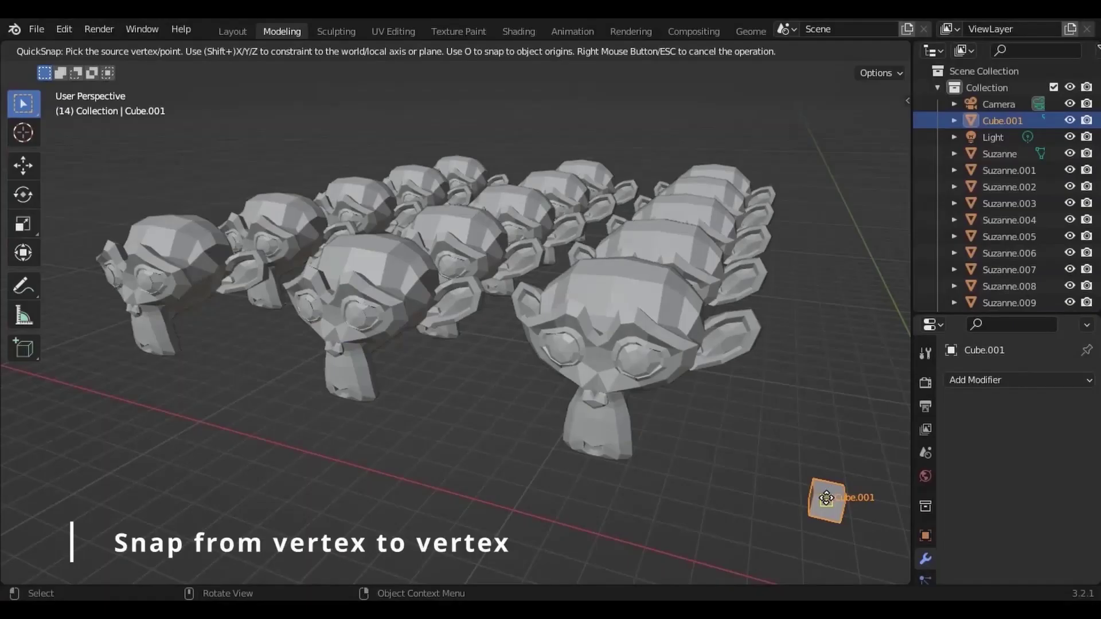
# Step: Pick Cube.001's source vertex for a QuickSnap vertex-to-vertex snap
pyautogui.click(844, 485)
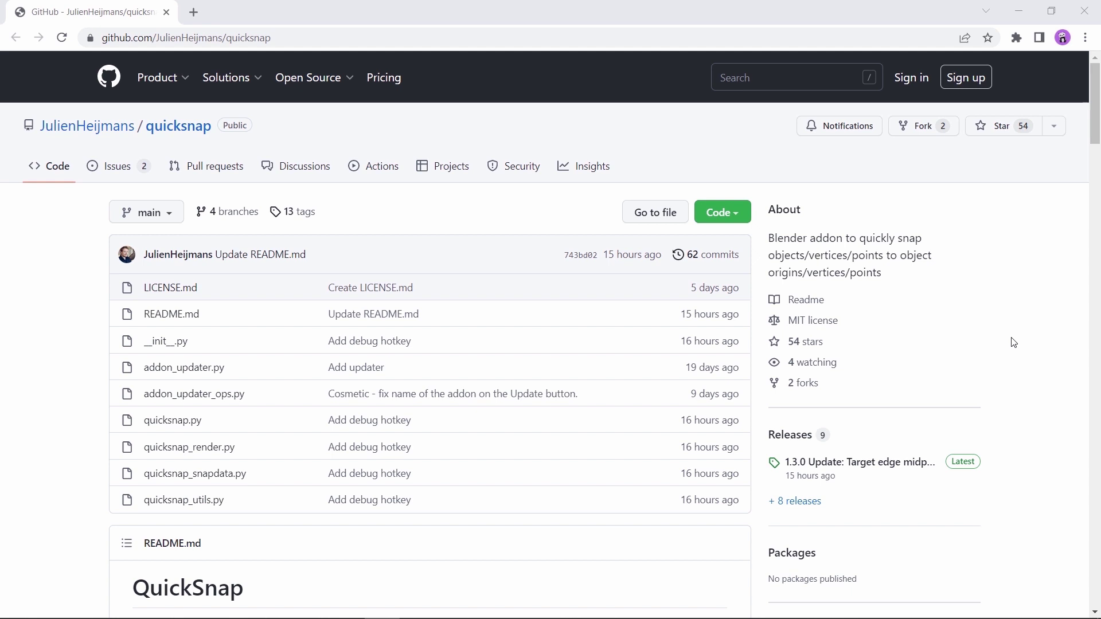
# Step: Open the quicksnap repo's Code download options, then limit QuickSnap to object origins with O
pyautogui.click(734, 212)
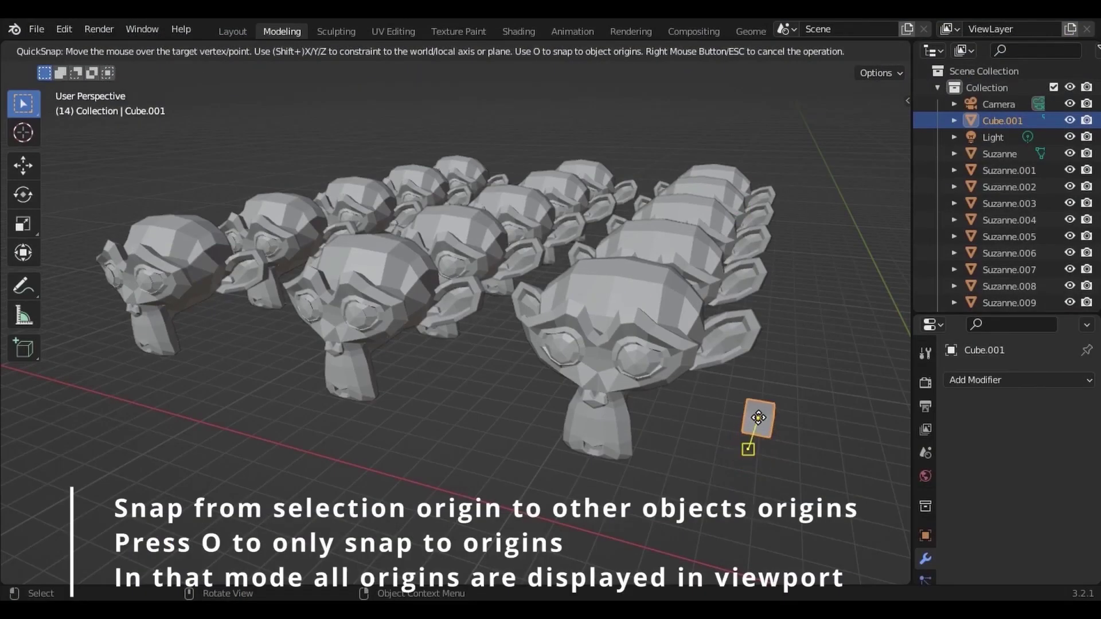
pyautogui.press('o')
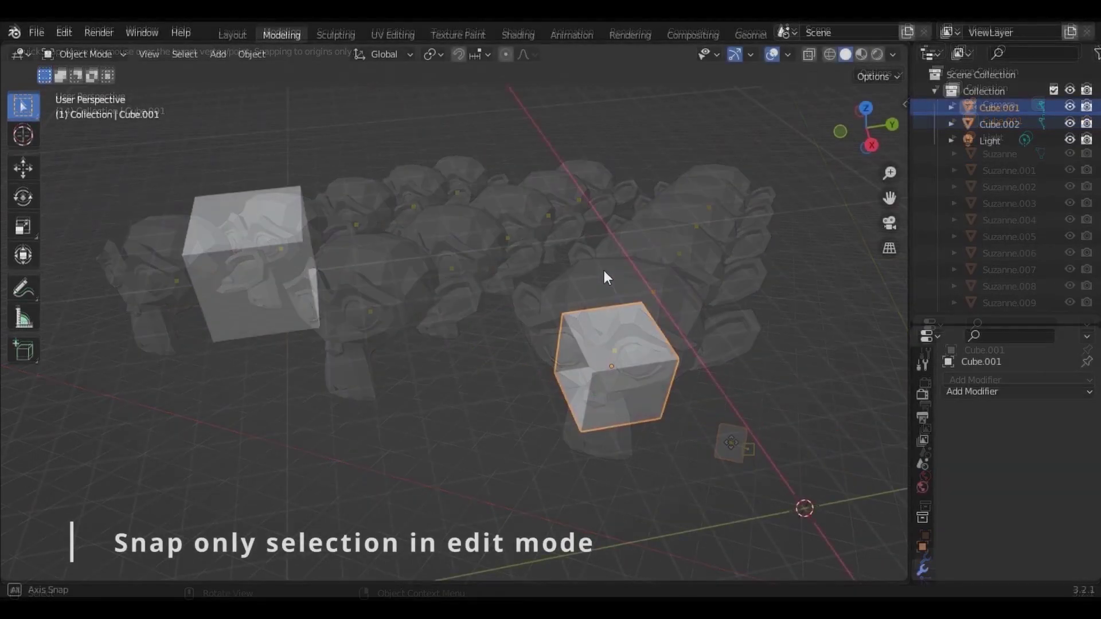
# Step: Box-select part of the cube and start a QuickSnap from one of its vertices
pyautogui.press('b')
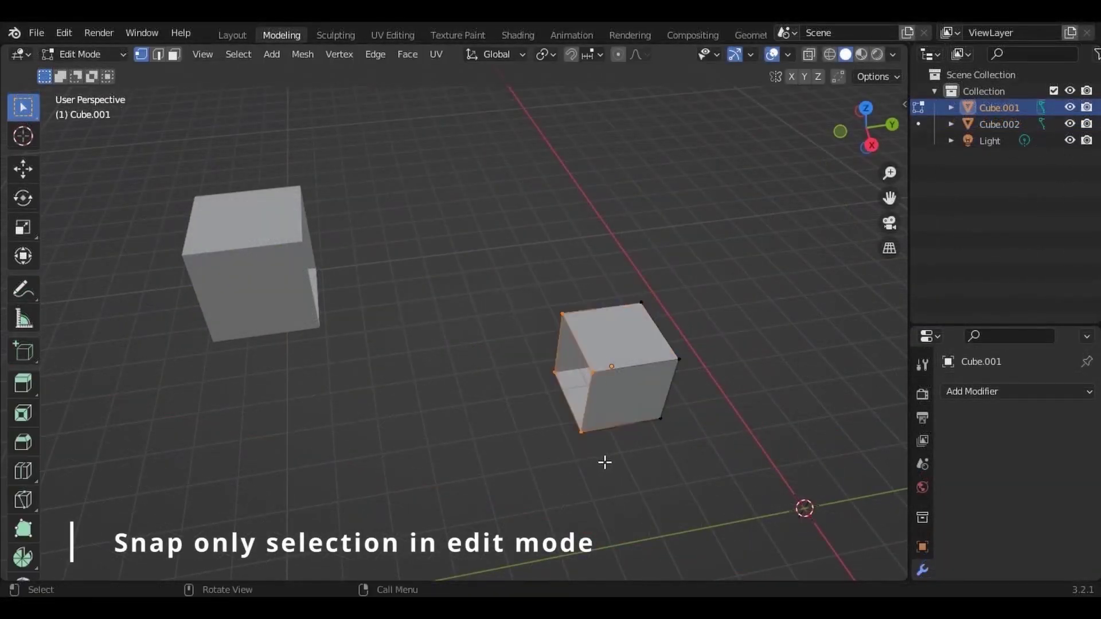
pyautogui.moveTo(612, 273); pyautogui.dragTo(558, 255, button='middle')
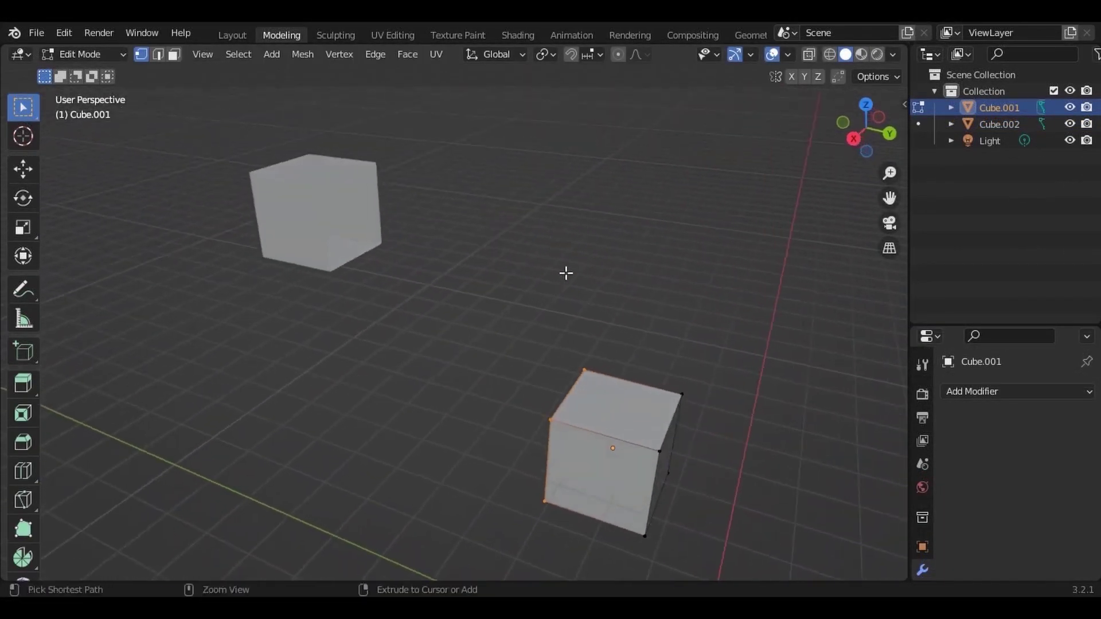
pyautogui.hotkey('ctrl', 'shift', 'v')
pyautogui.click(550, 419)
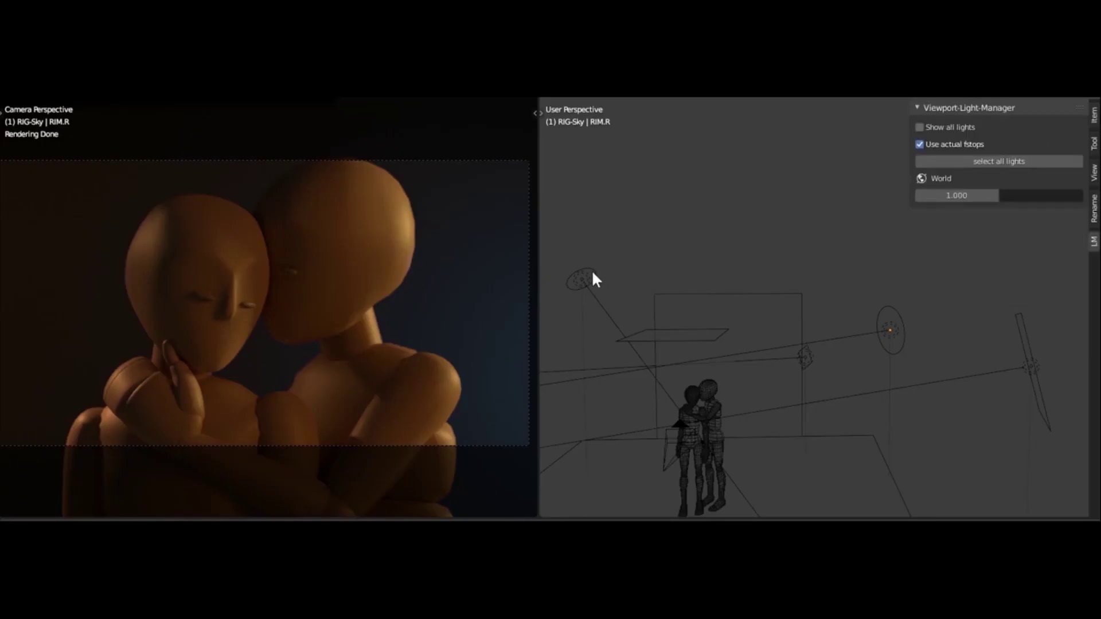
# Step: Raise the RIM.L light's power from 30 to 120 using Light Manager fstop steps
pyautogui.click(593, 273)
pyautogui.click(1062, 274)
pyautogui.doubleClick(1062, 274)
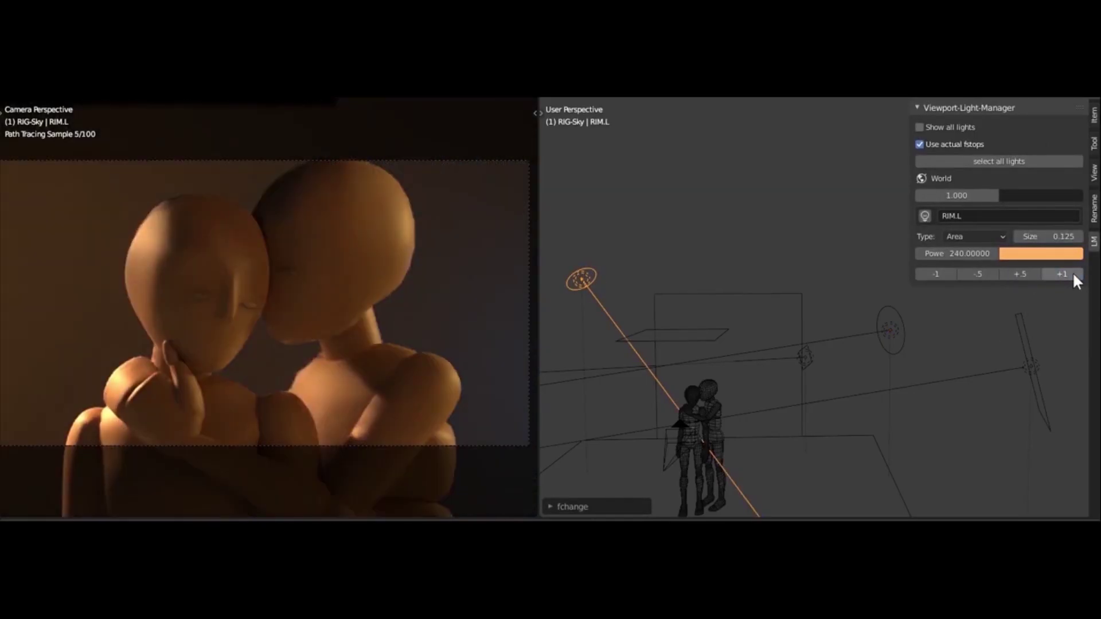
pyautogui.click(941, 274)
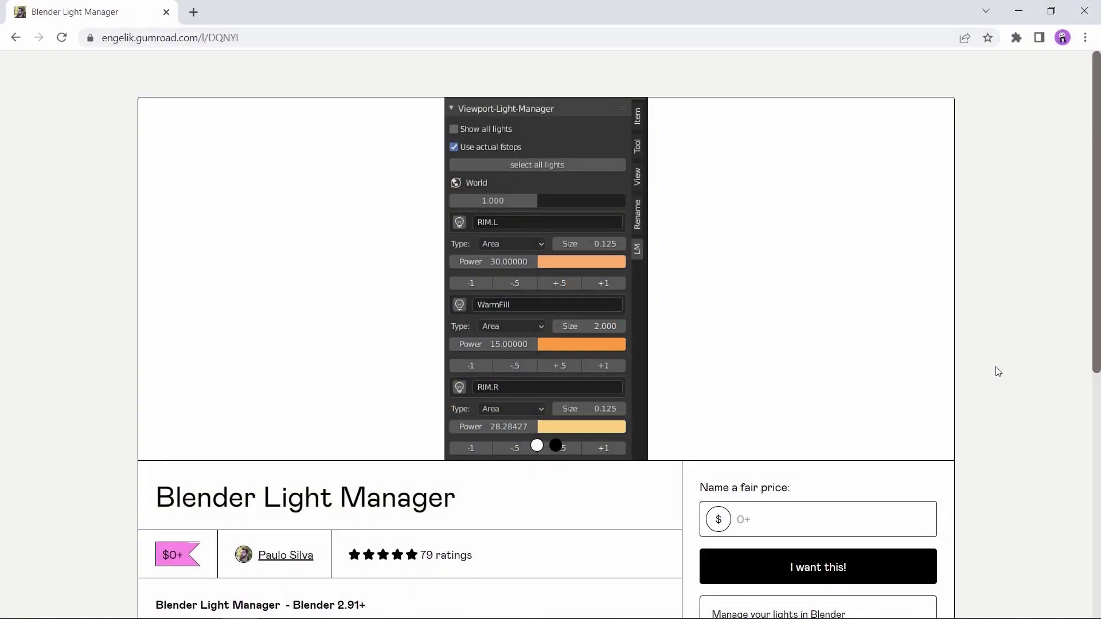
# Step: Scroll to the Light Manager description, highlight the lighting-controls line, then start the $0+ purchase with I want this!
pyautogui.scroll(-6, 998, 371)
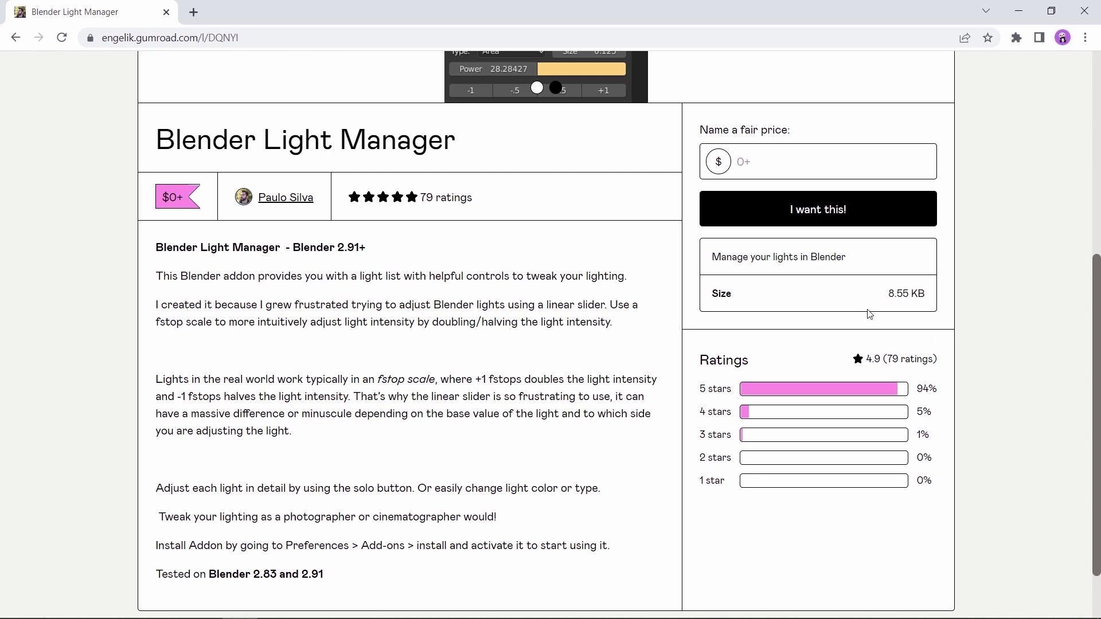
pyautogui.moveTo(472, 275); pyautogui.dragTo(639, 278)
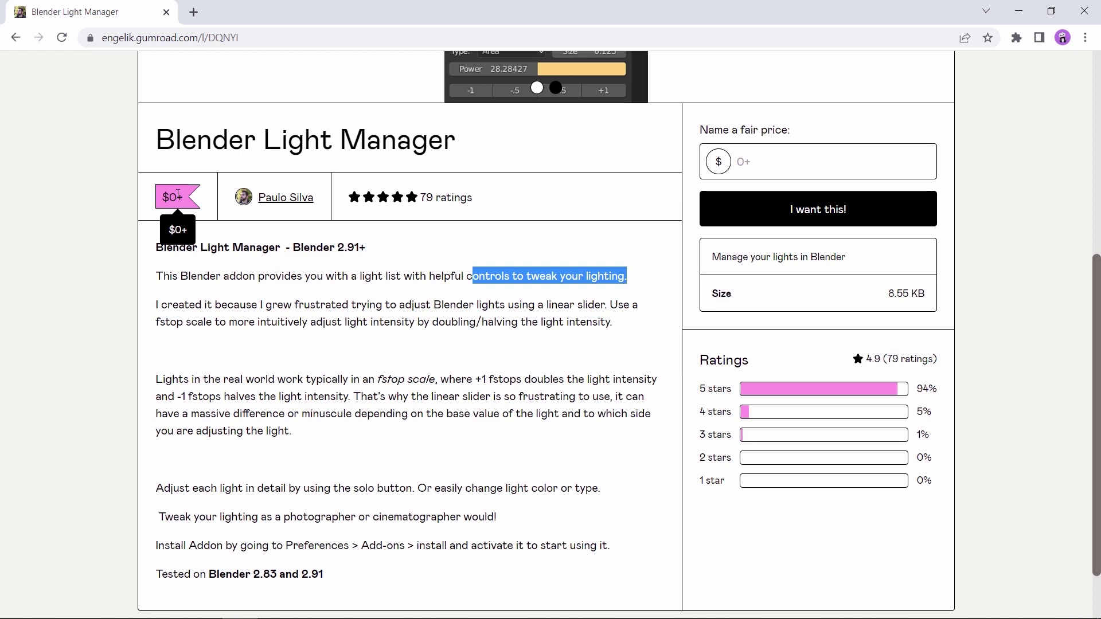
pyautogui.click(718, 157)
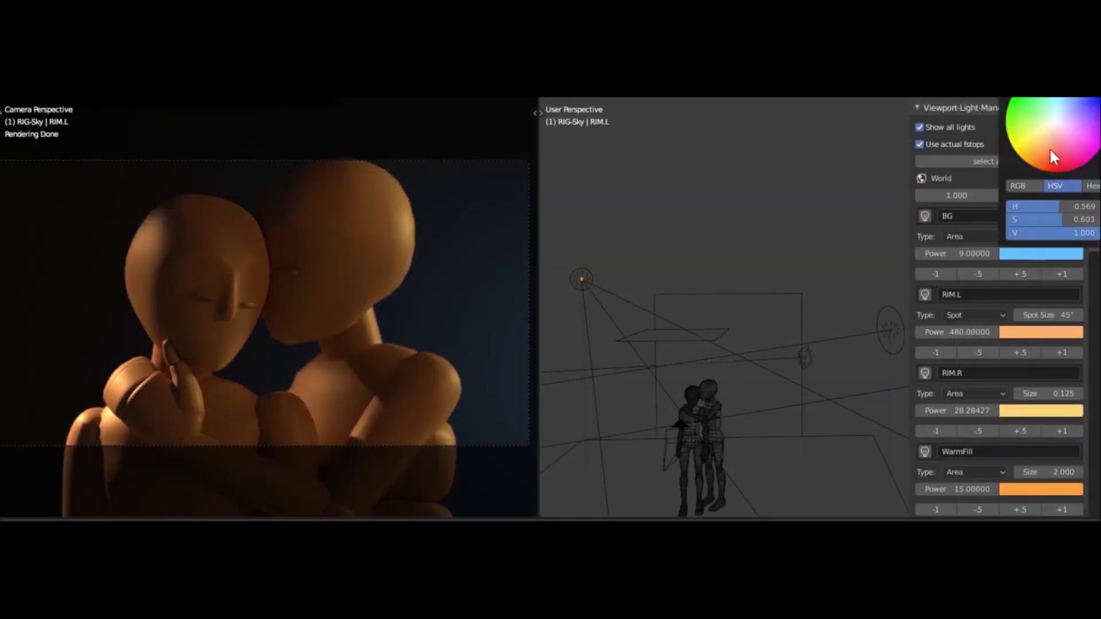
pyautogui.click(1052, 158)
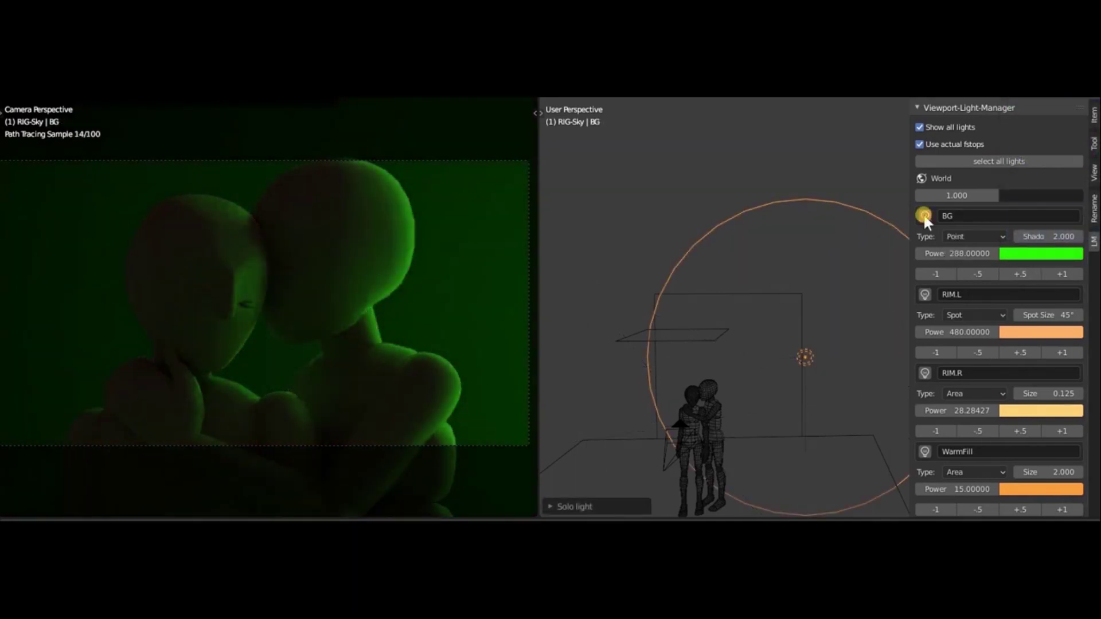
# Step: Briefly solo RIM.L and RIM.R lights, then pick Cam_Top and add a Master Camera
pyautogui.click(924, 294)
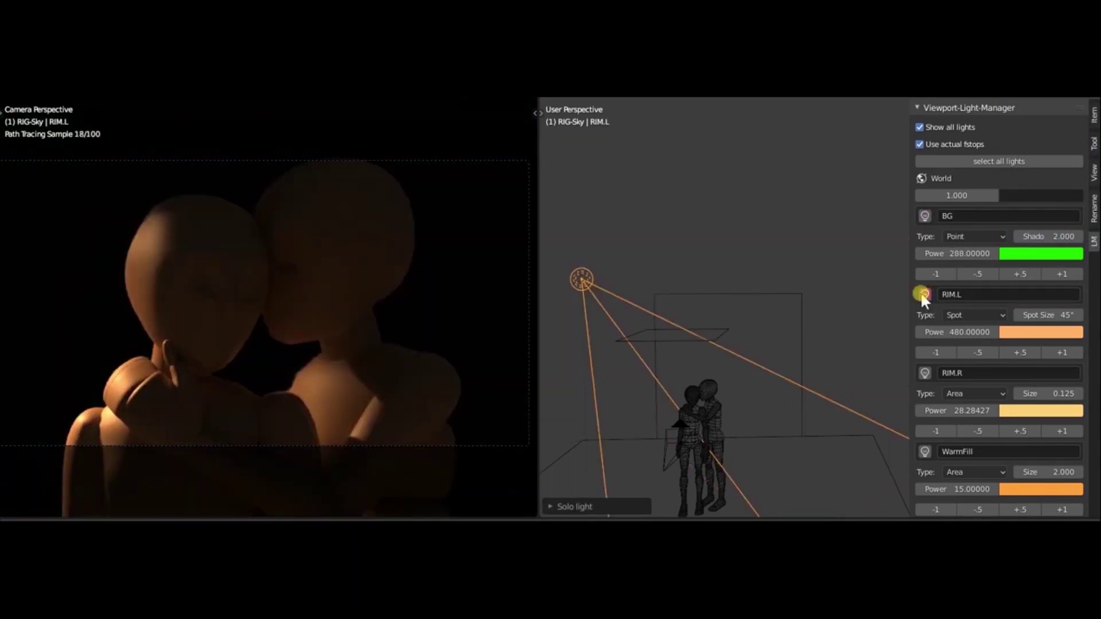
pyautogui.click(924, 295)
pyautogui.click(924, 374)
pyautogui.click(922, 371)
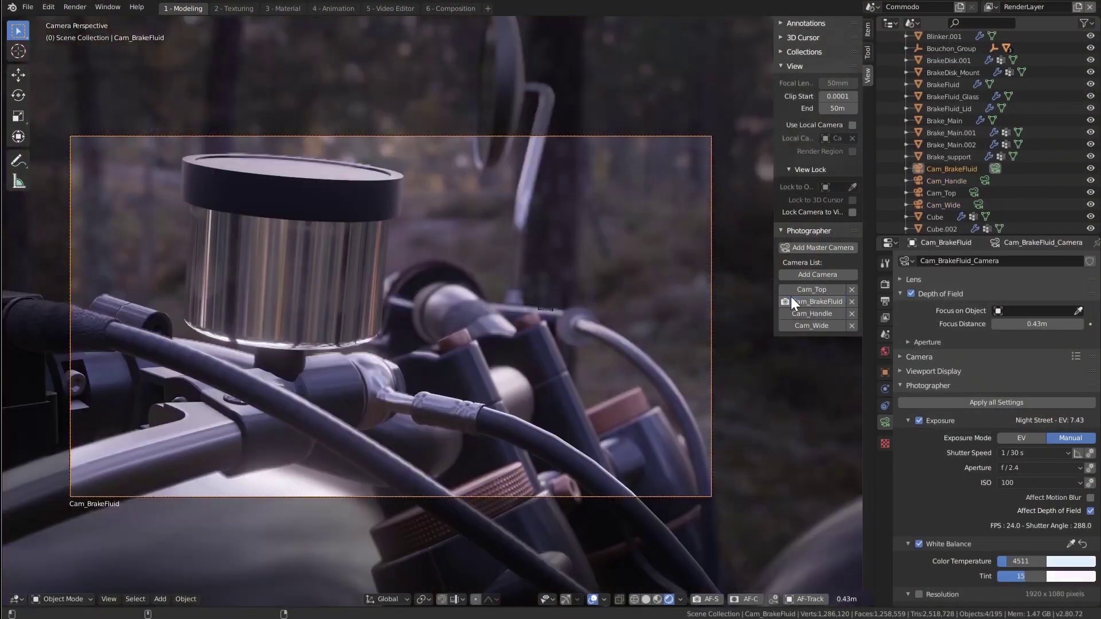
pyautogui.click(809, 289)
pyautogui.click(828, 253)
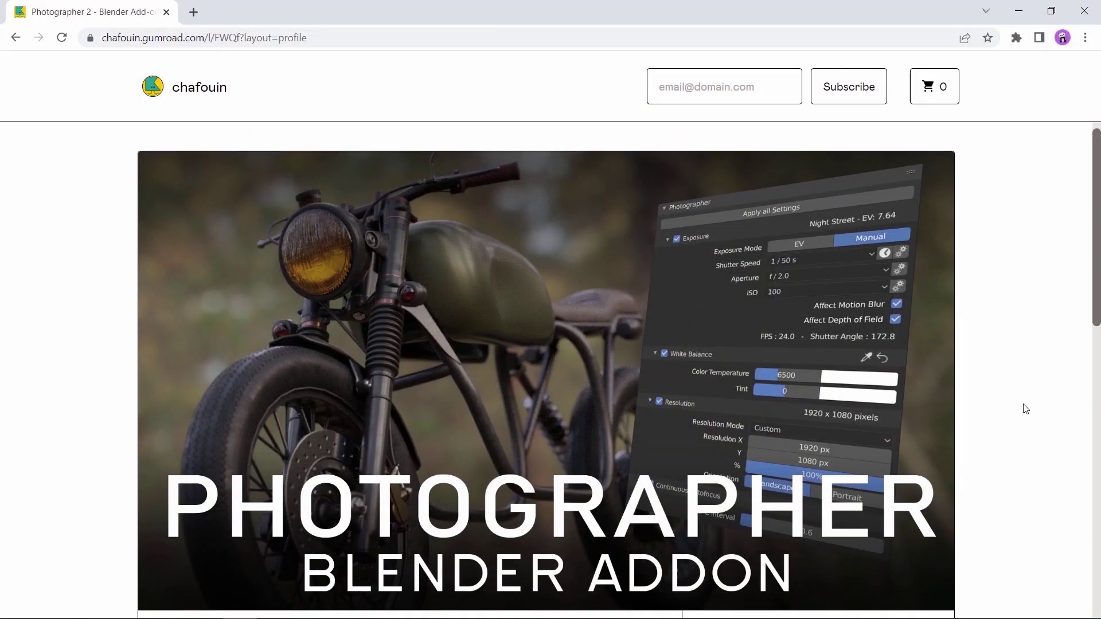
# Step: Scroll the Photographer 2 page and browse the creator's product store in a new tab
pyautogui.scroll(-6, 1026, 410)
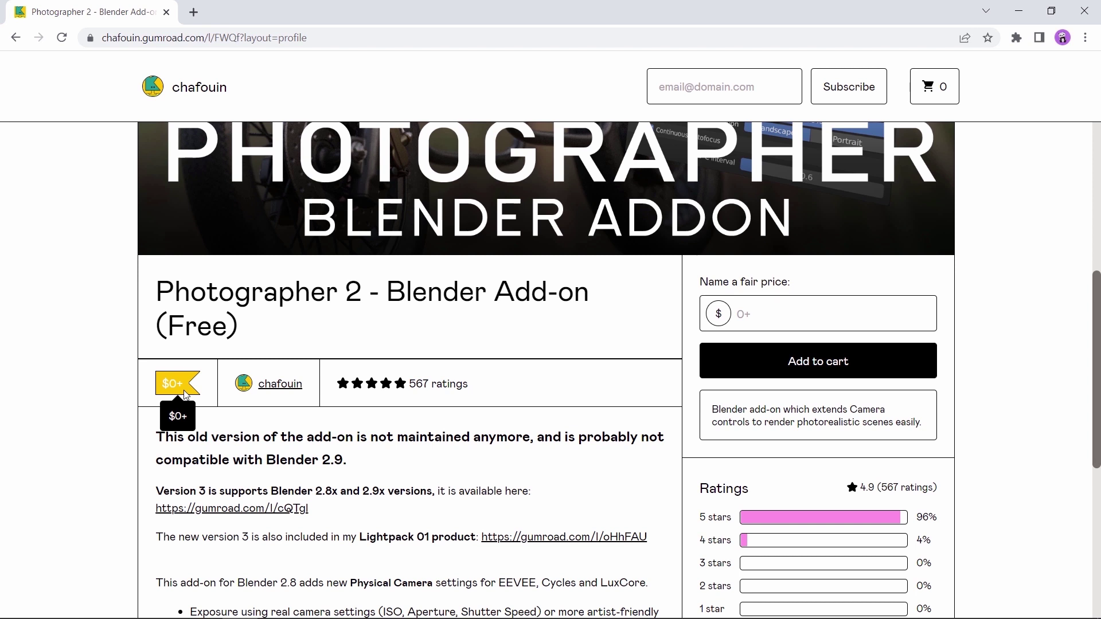
pyautogui.click(280, 384)
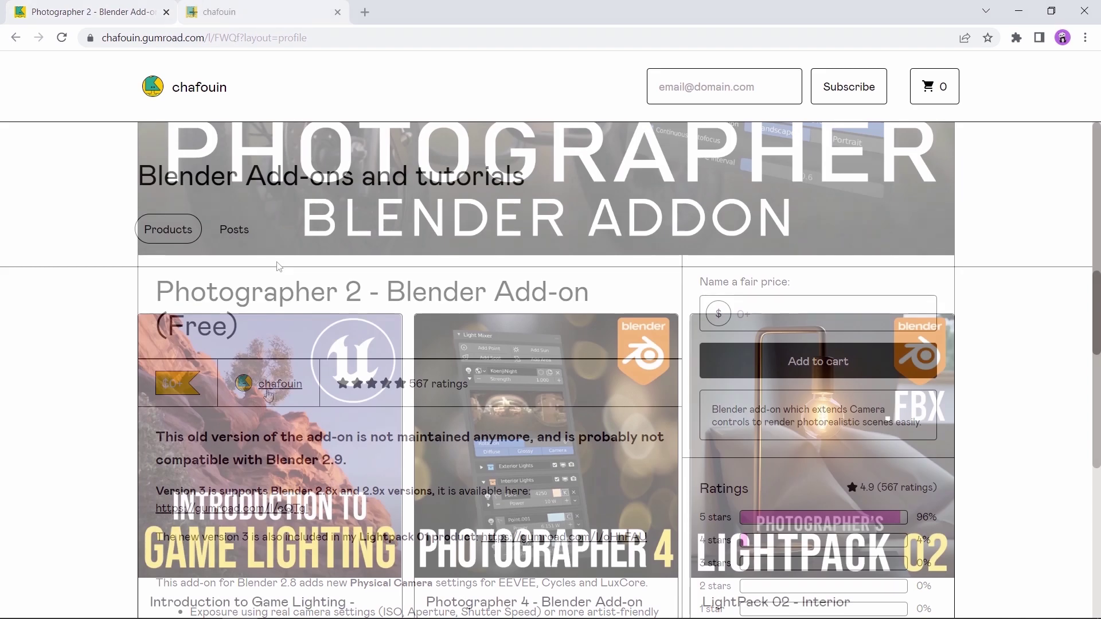
pyautogui.scroll(-3, 523, 312)
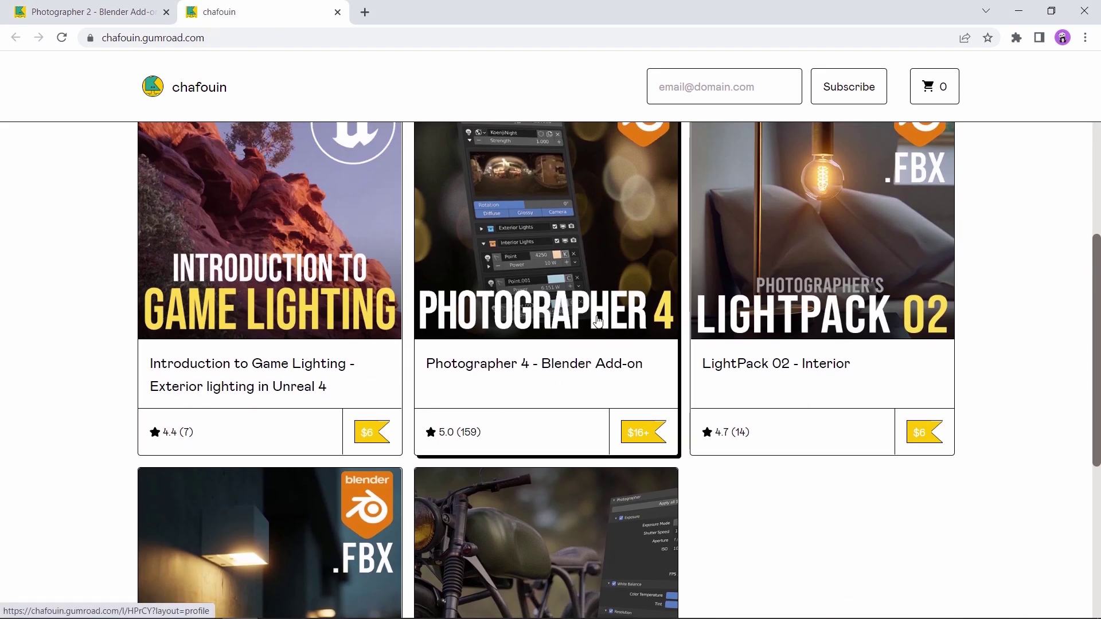
pyautogui.scroll(-5, 523, 311)
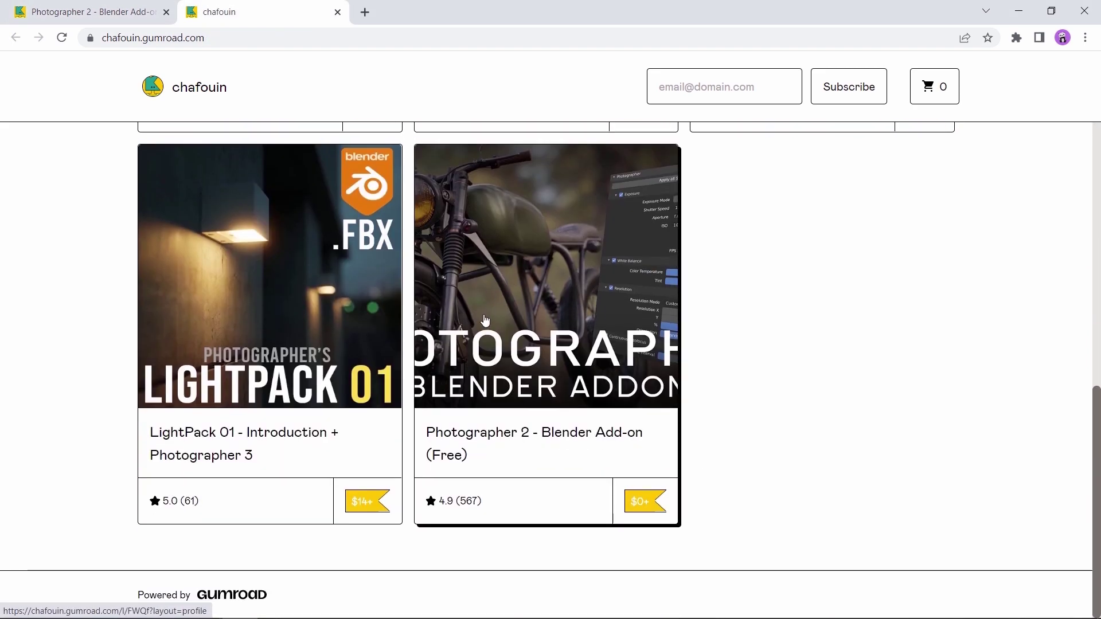
pyautogui.scroll(5, 484, 320)
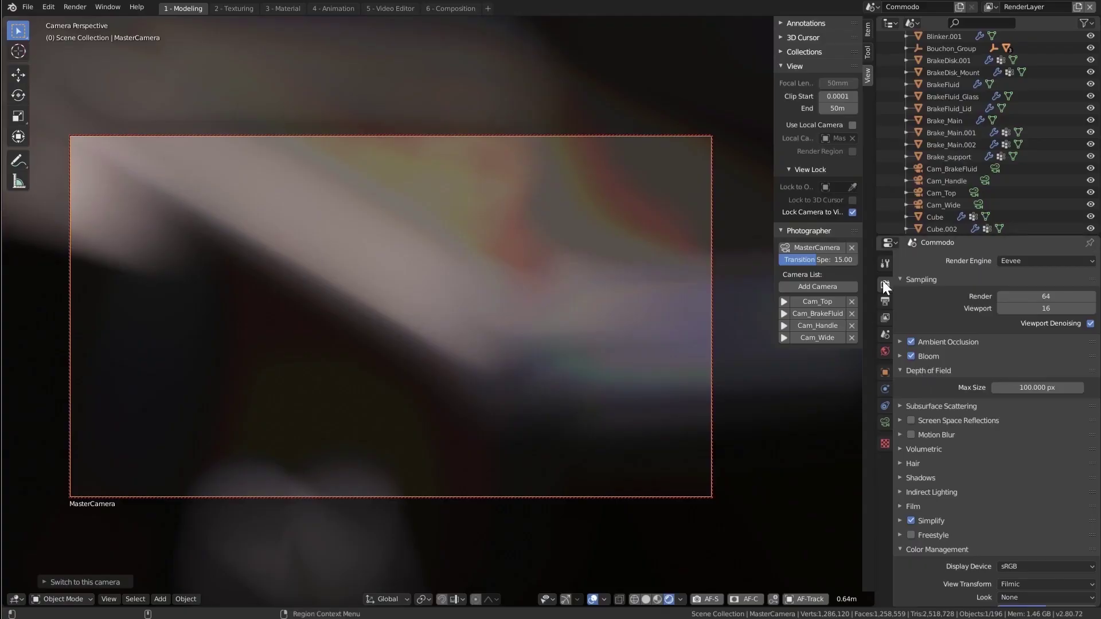
# Step: Set the depth-of-field Max Size, view the camera data, and open BY-GEN's surface effect gallery
pyautogui.click(1046, 385)
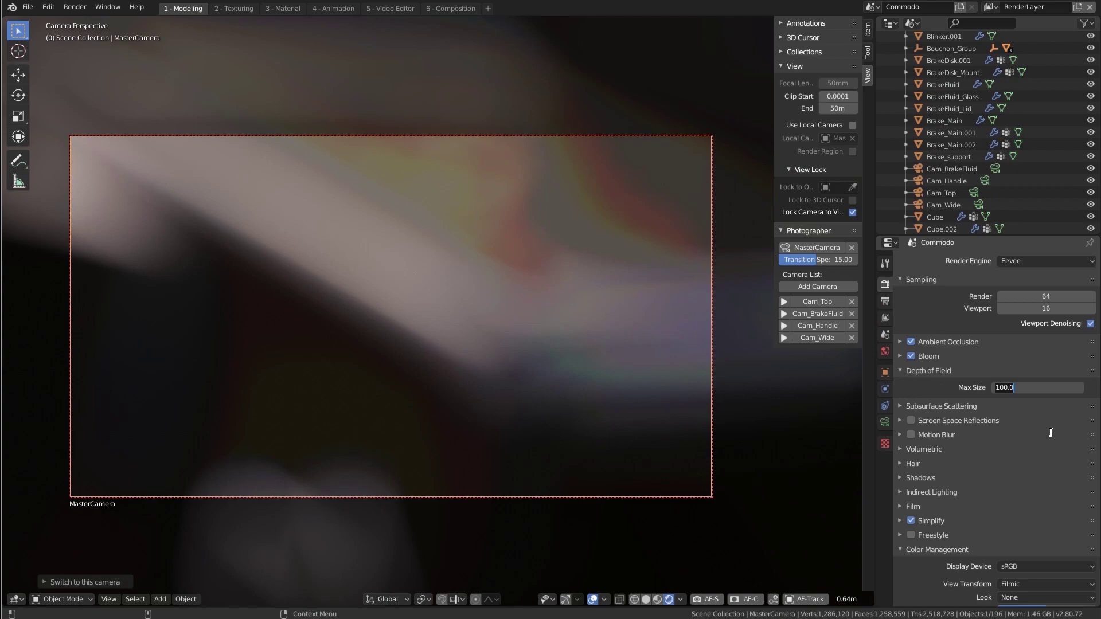
pyautogui.press('Return')
pyautogui.click(885, 422)
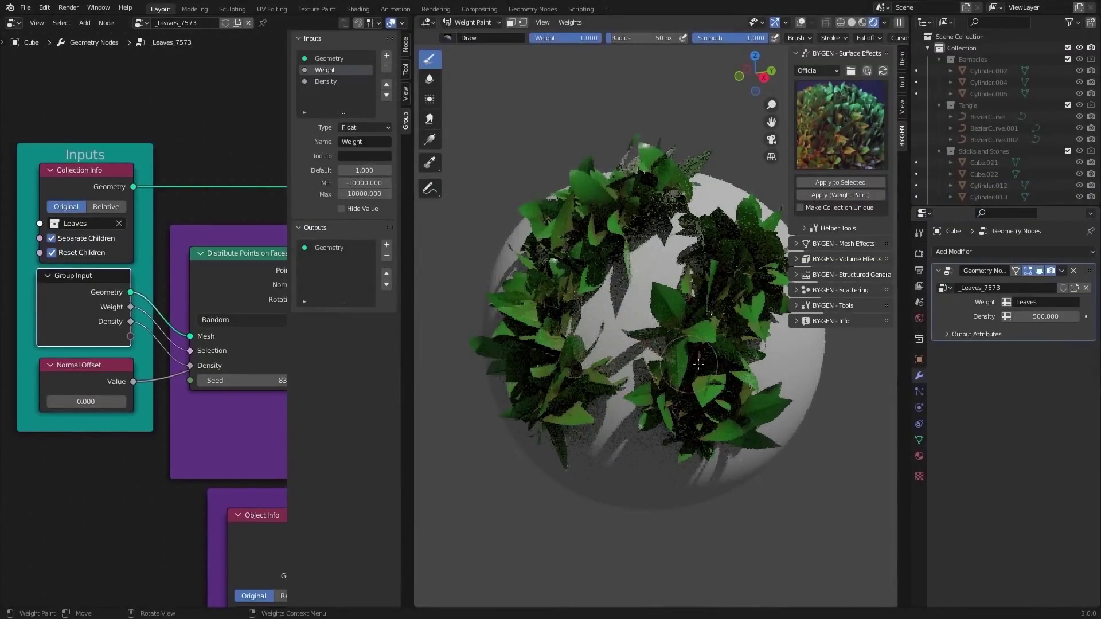
pyautogui.click(840, 125)
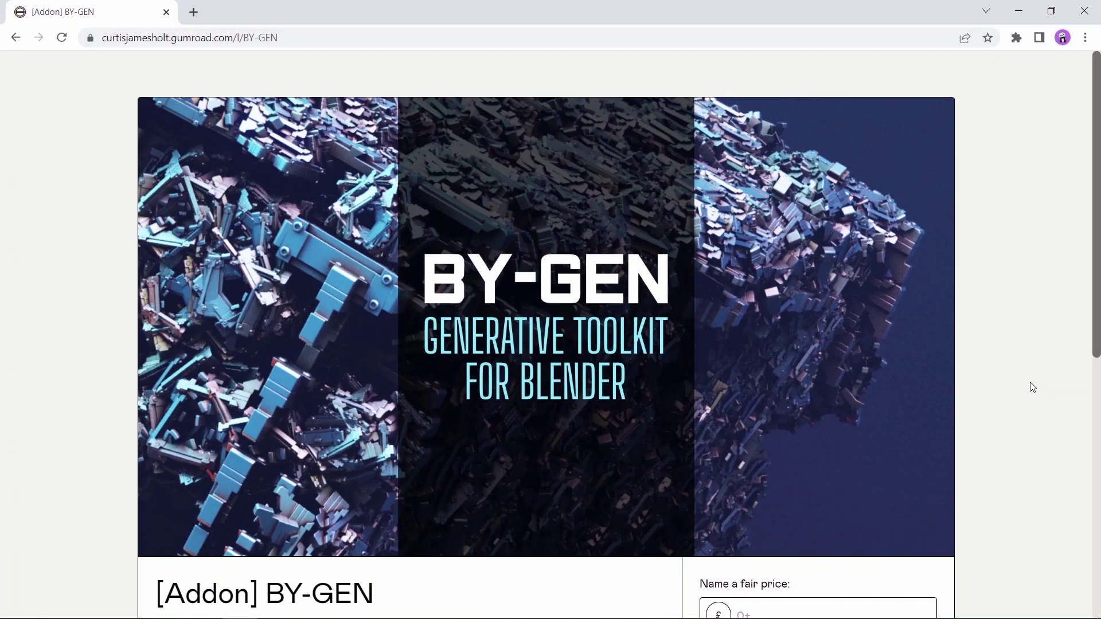
# Step: Scroll down the BY-GEN Gumroad page to read more of its product listing
pyautogui.scroll(-6, 1030, 382)
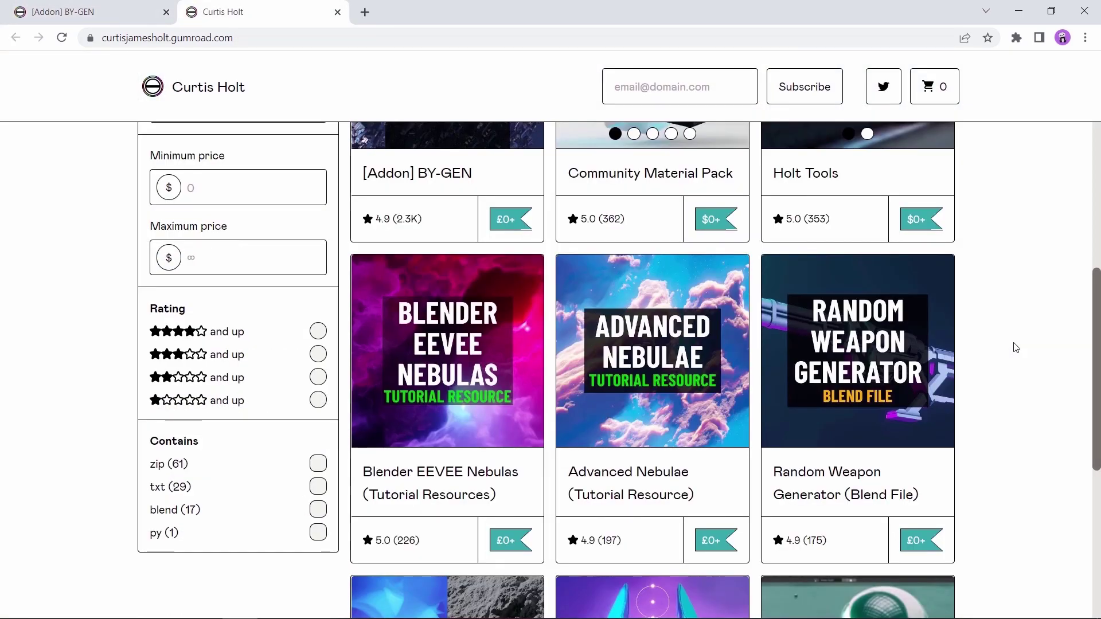
pyautogui.scroll(-10, 1013, 347)
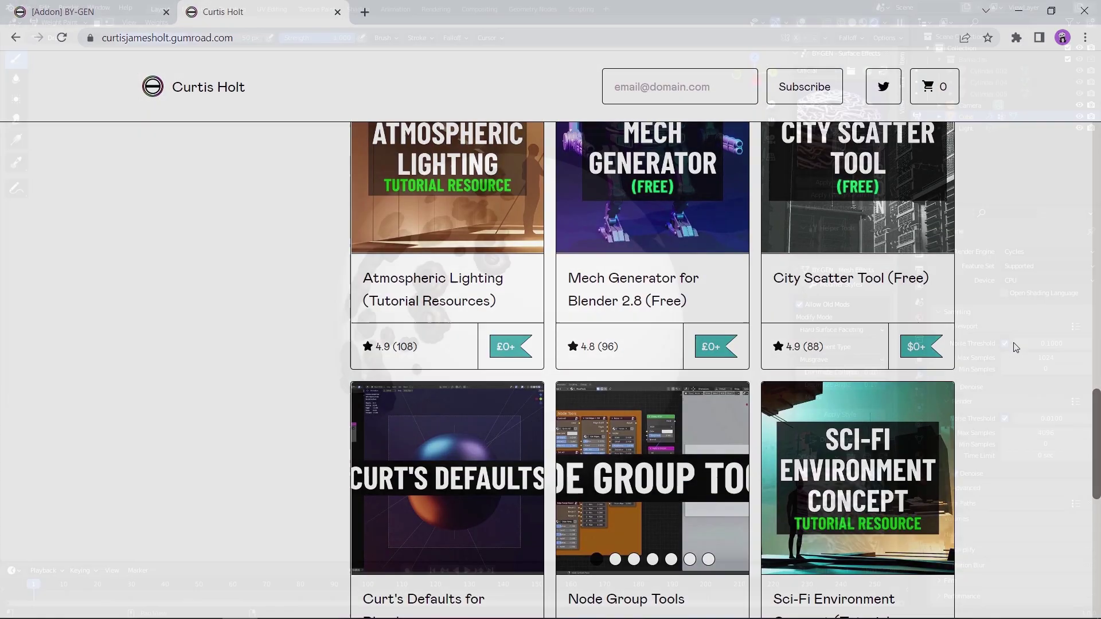